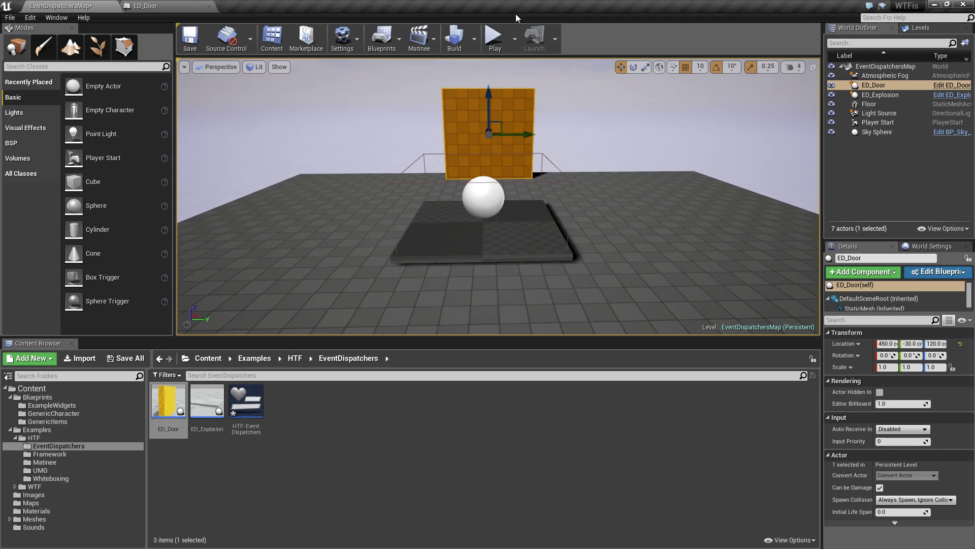
Launch a Play-in-Editor session of the EventDispatchersMap level.
click(495, 38)
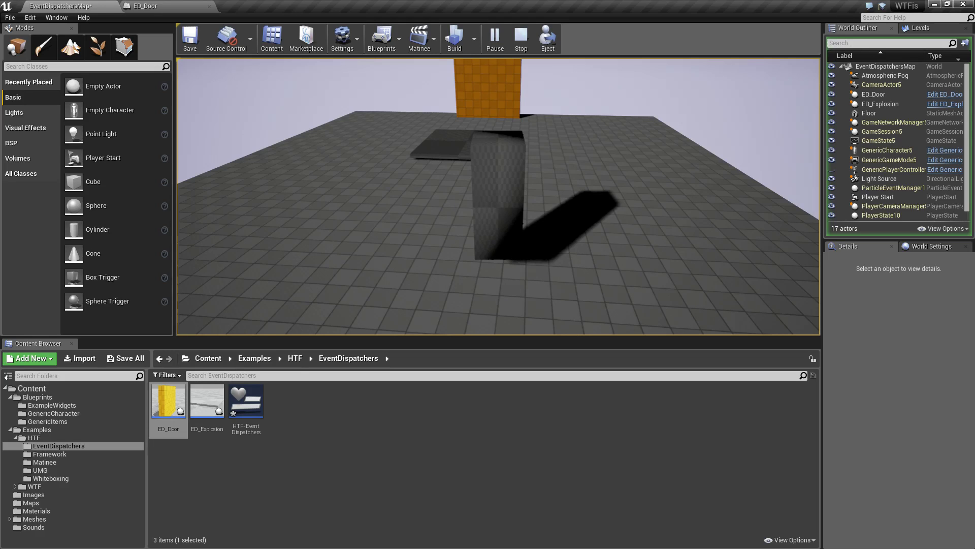
Stop the play session and browse the Content Browser to the GenericItems folder.
key(Escape)
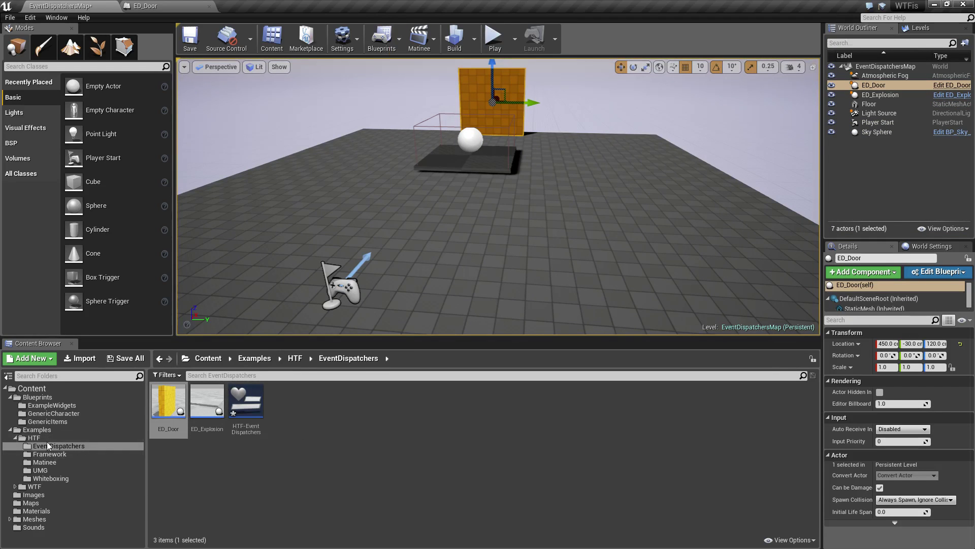
click(52, 477)
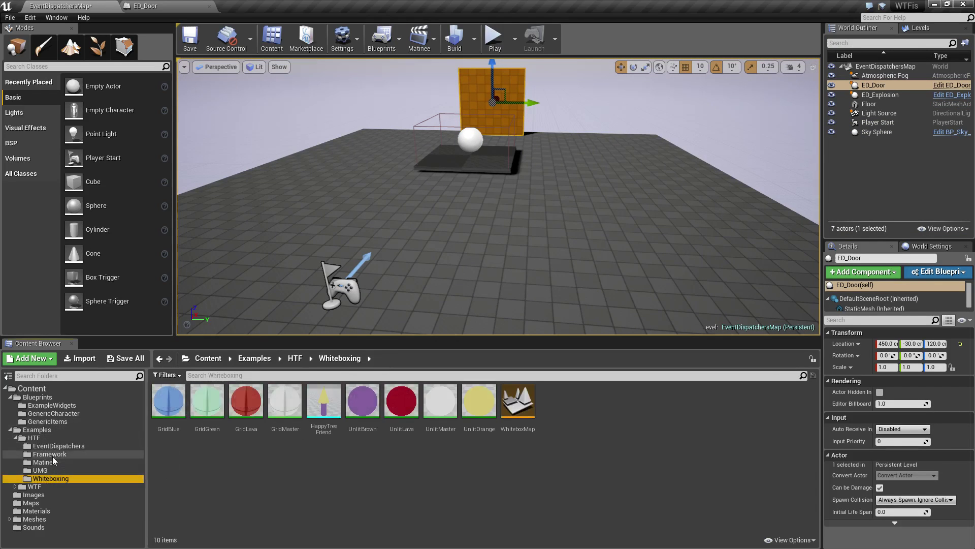
click(46, 414)
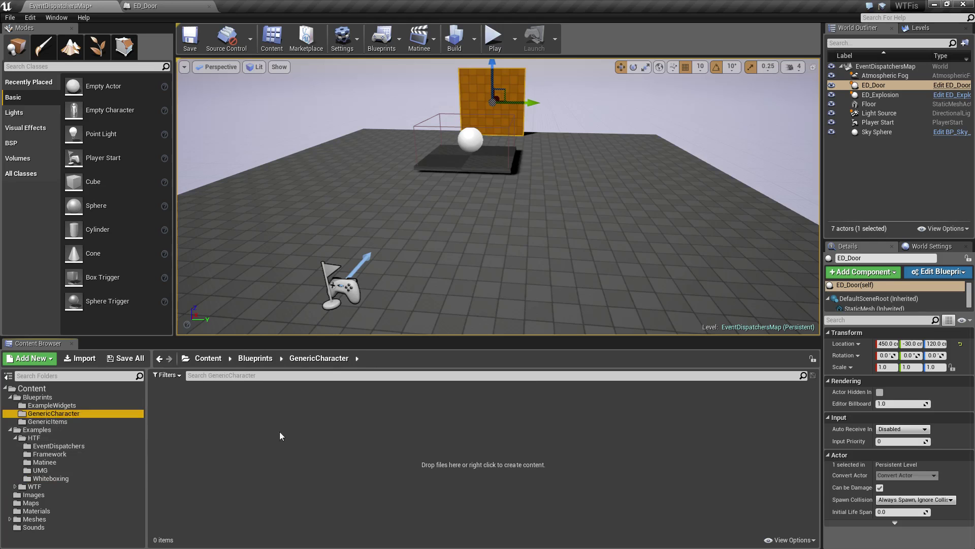
click(54, 422)
Open GenericCharacter, inspect its Call GenericDeathDispatcher nodes and comment, then return to EventDispatchersMap.
double_click(247, 403)
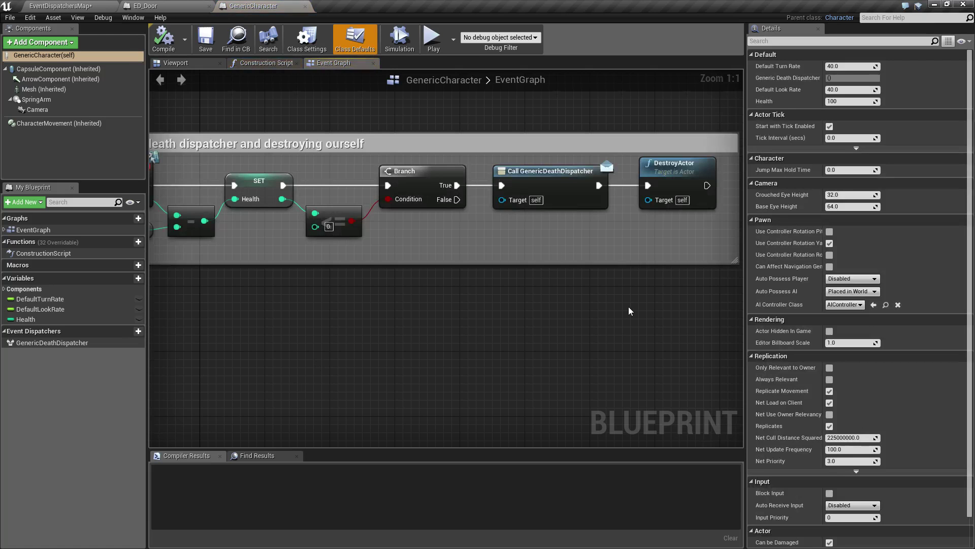
scroll(391, 204, up, 2)
click(390, 204)
right_drag(401, 393, 475, 420)
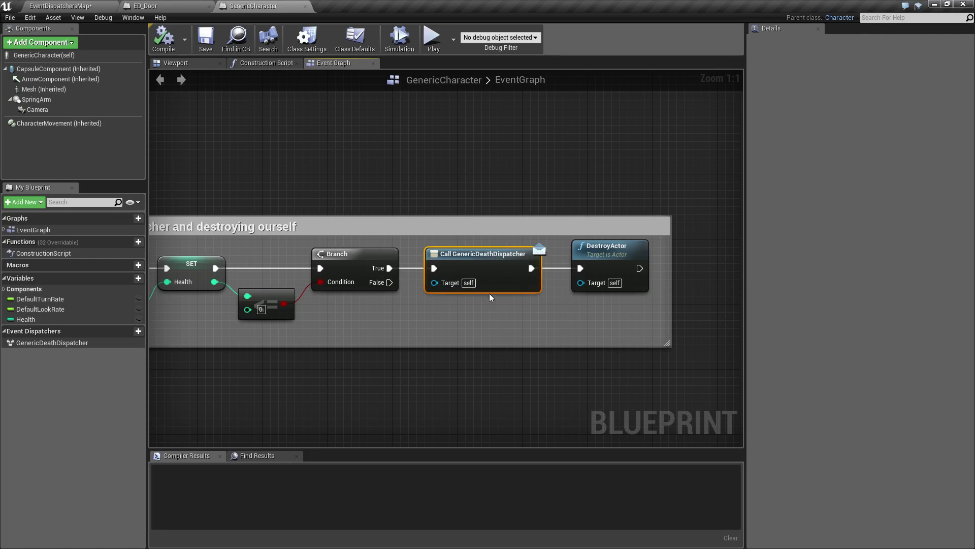
drag(477, 163, 470, 342)
click(483, 266)
click(84, 6)
click(495, 38)
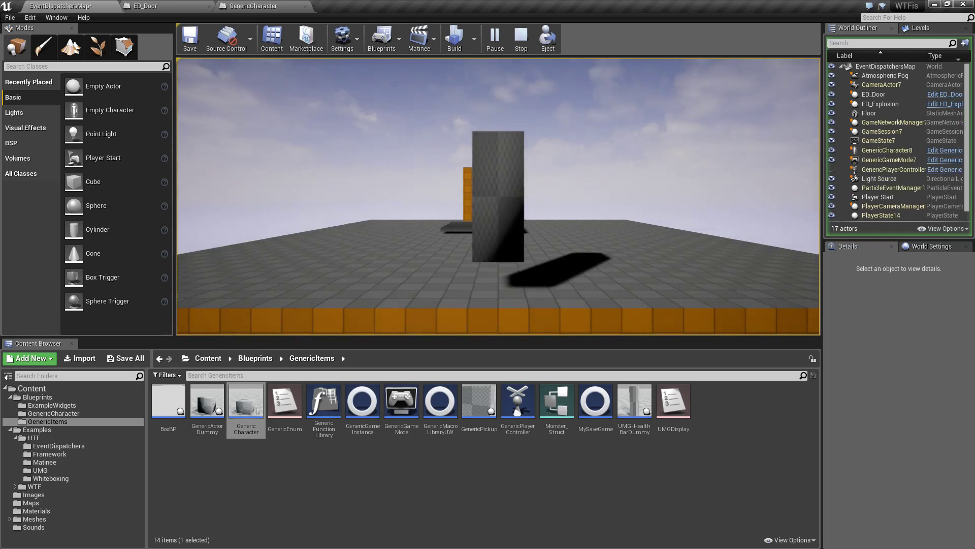
key(Escape)
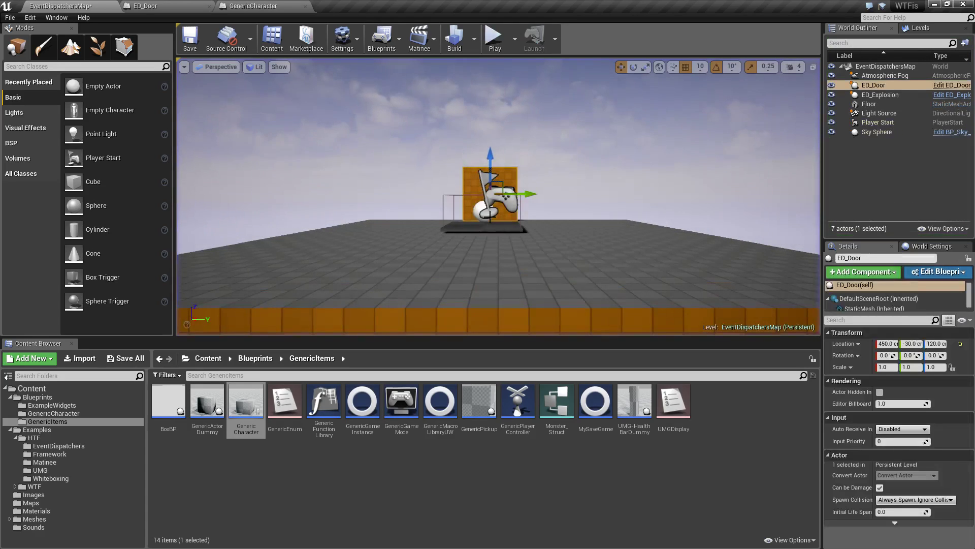